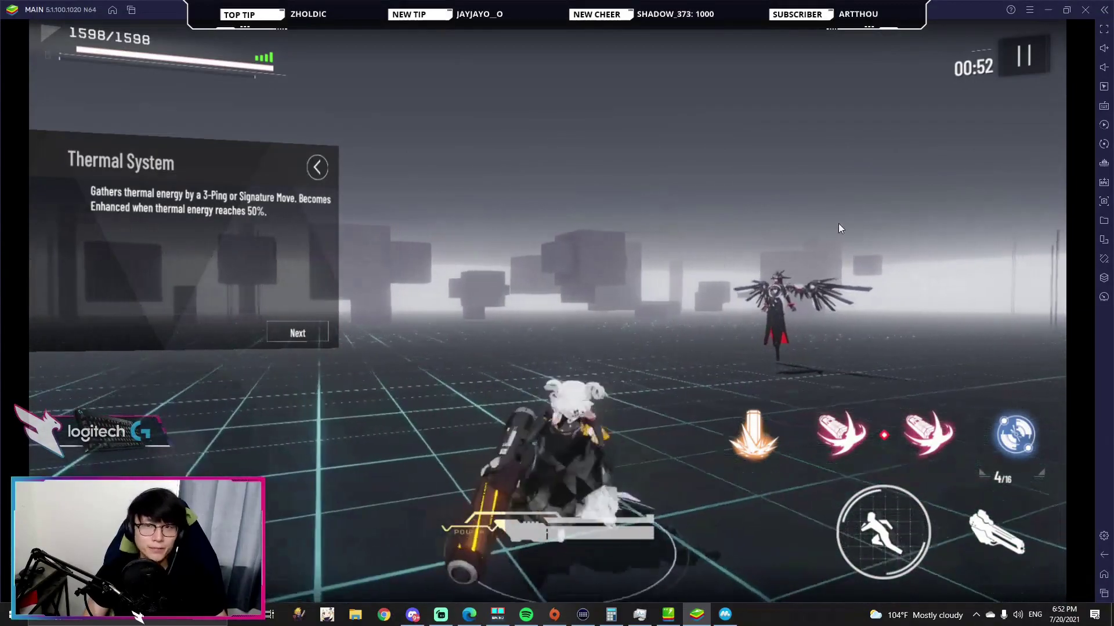
Step: Open the advanced controls editor and add an Aim, pan and shoot control bound to X button1 near the middle of the game view
click(1104, 107)
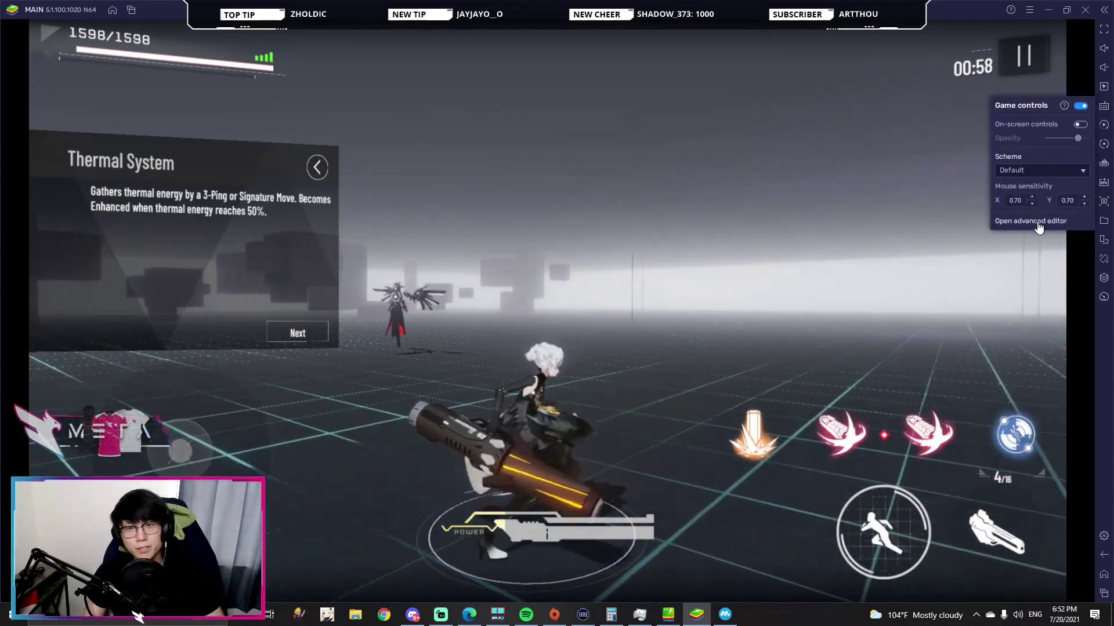
click(1037, 221)
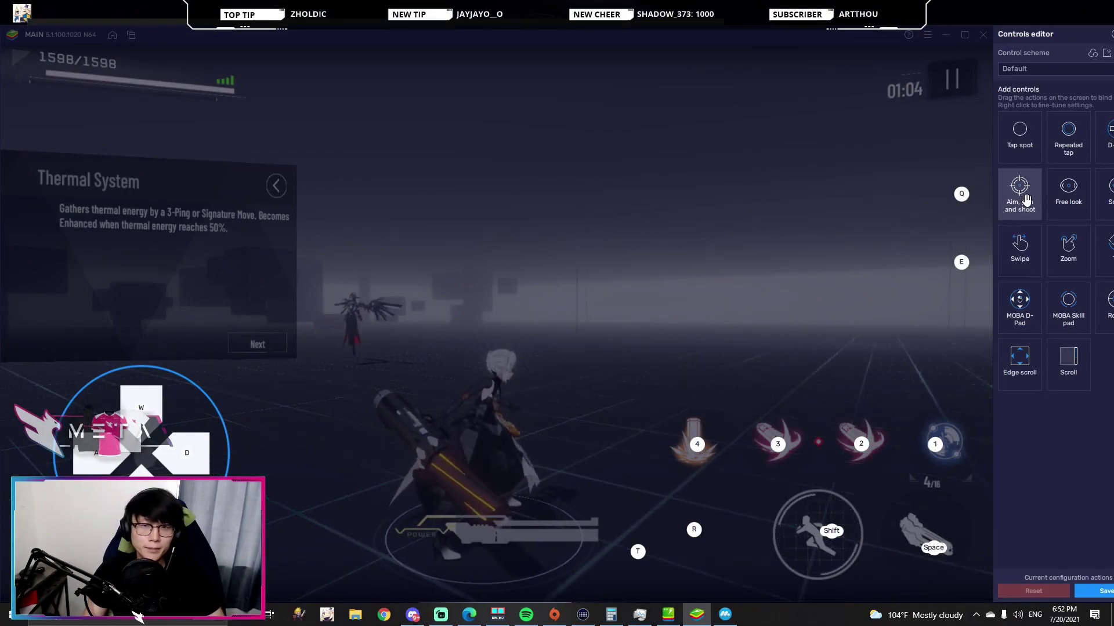
drag(1025, 201, 763, 231)
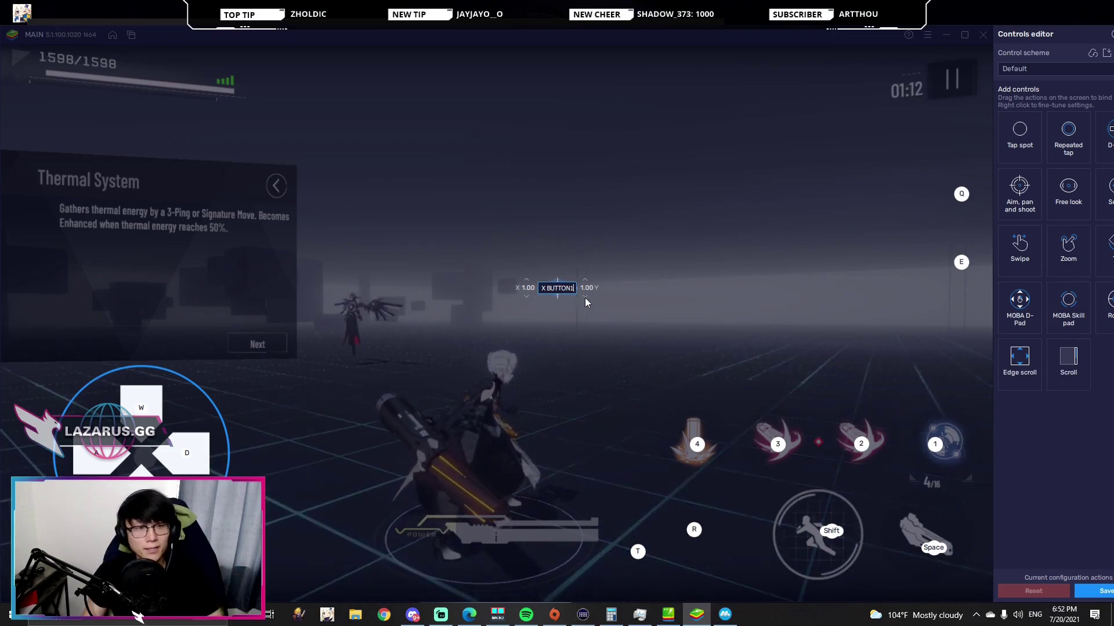
Step: Set the aim control's mouse sensitivity to 0.70 for both X and Y
click(527, 297)
click(527, 297)
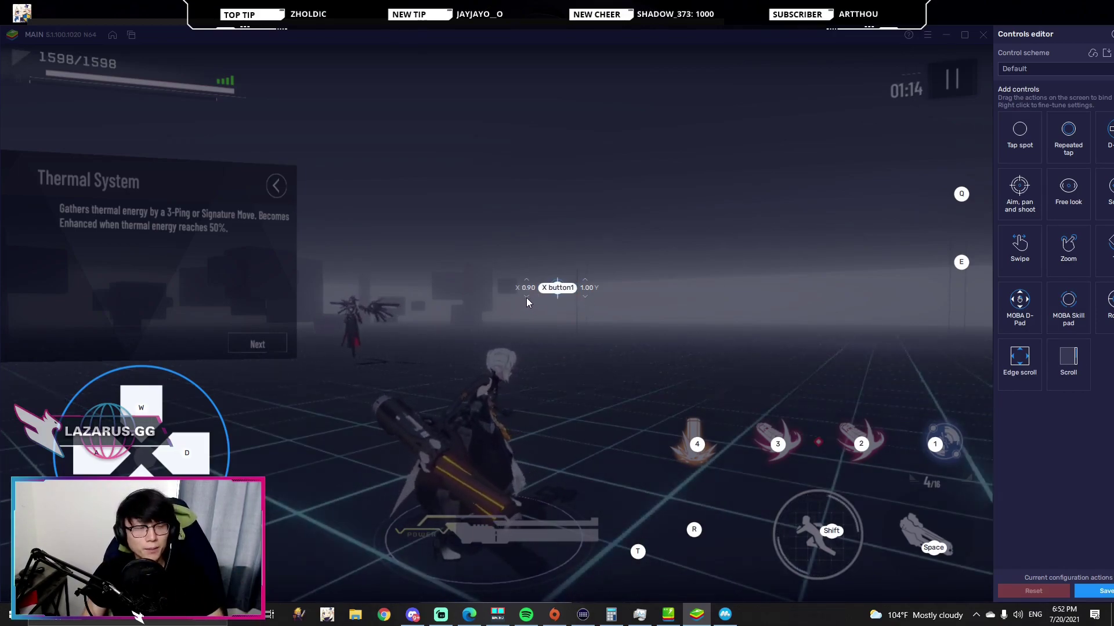
click(526, 297)
click(526, 297)
click(525, 297)
click(525, 297)
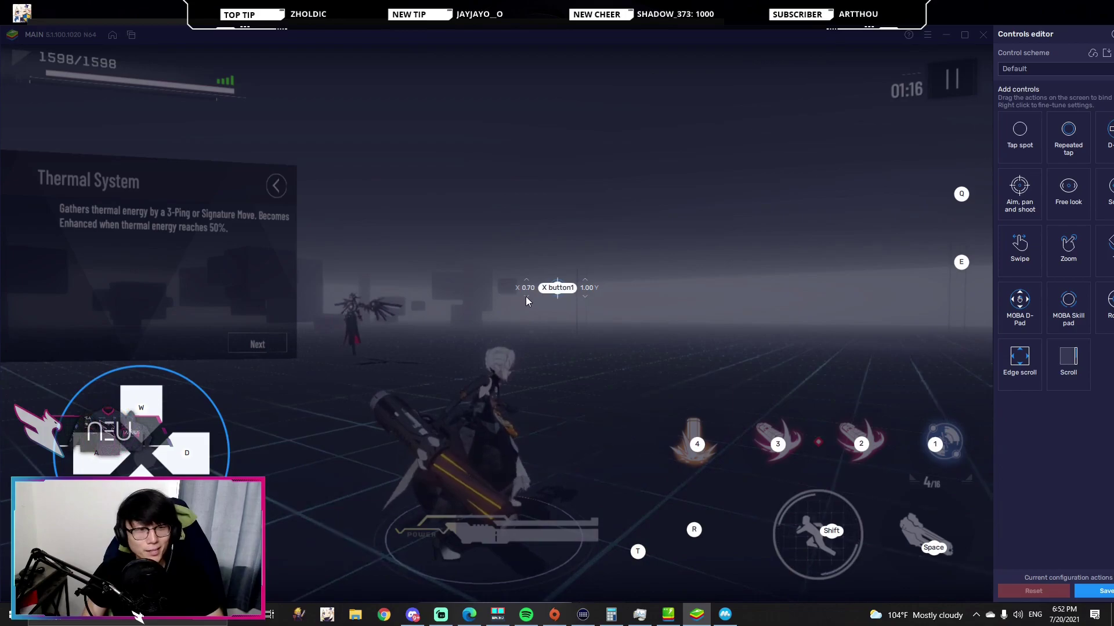
click(584, 296)
click(584, 297)
click(586, 296)
click(585, 296)
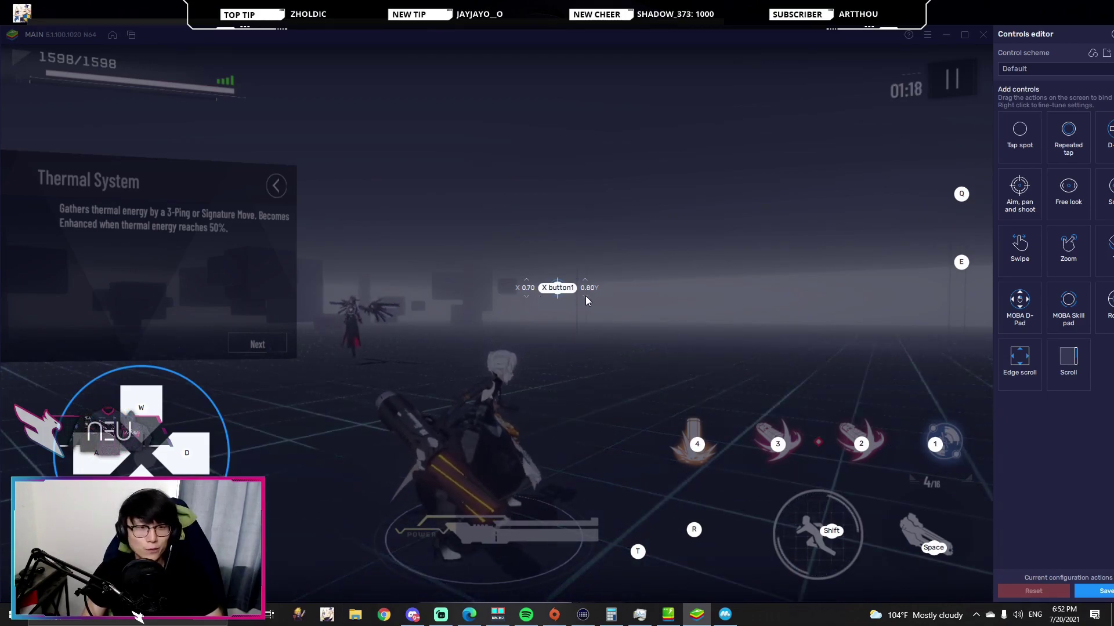
click(585, 296)
click(585, 297)
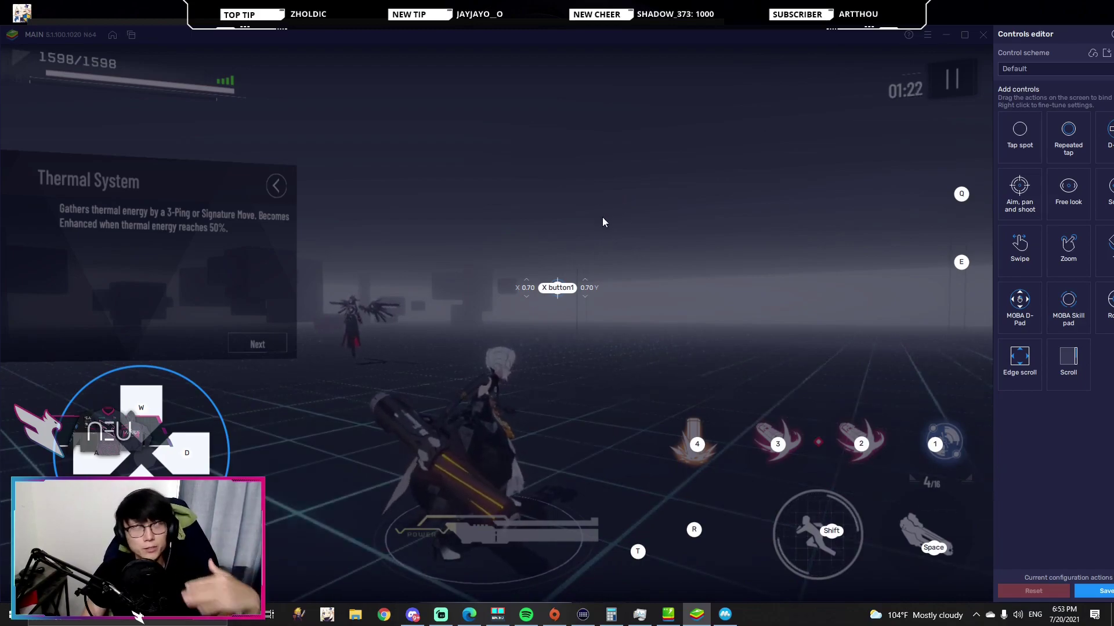
Step: Place the aim control's left-click fire icon on the game's weapon attack button and save the control scheme
click(537, 299)
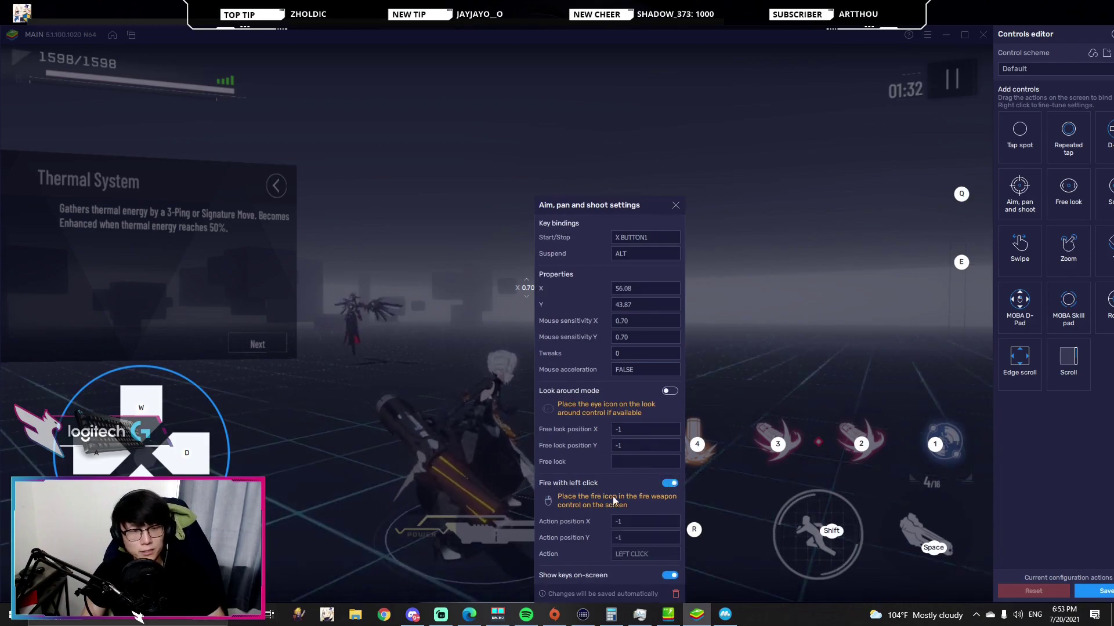
click(547, 502)
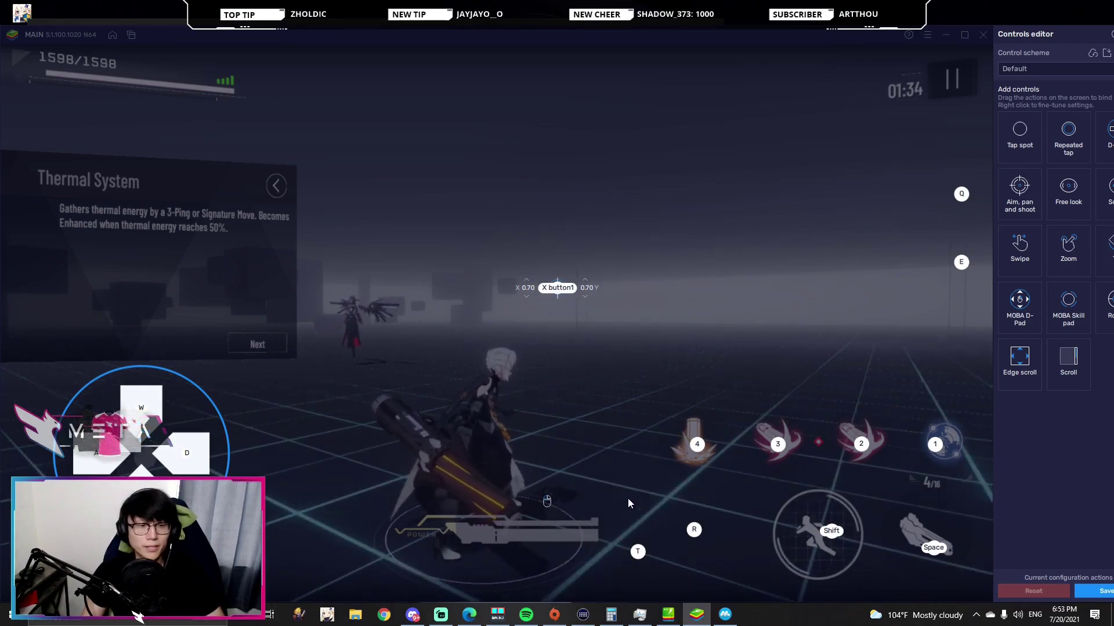
mouse_move(549, 502)
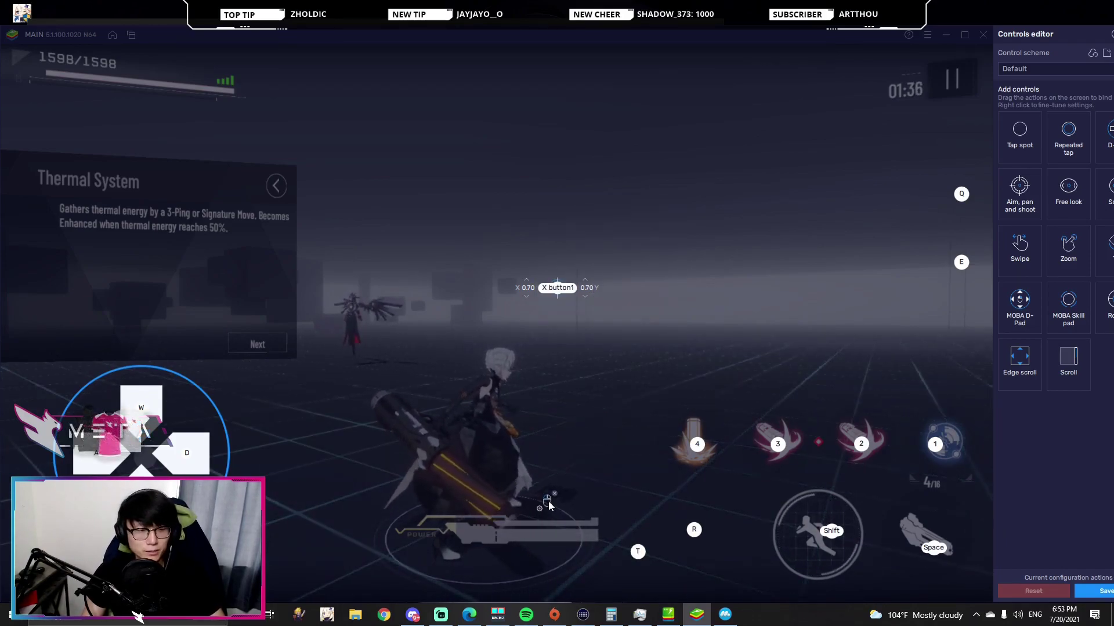
drag(548, 505, 929, 533)
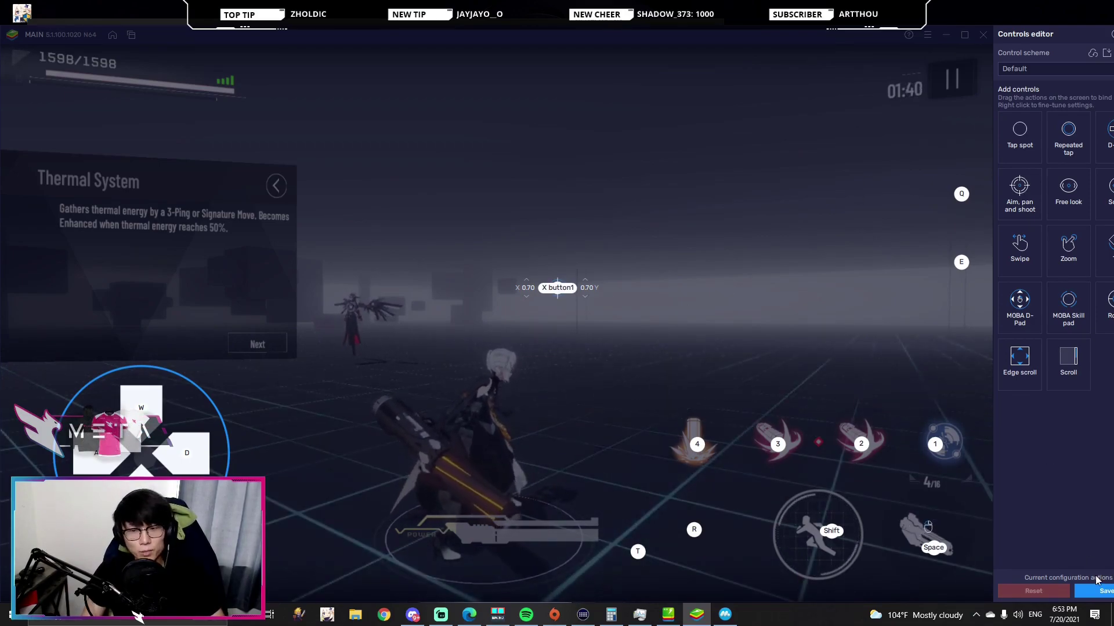
click(1102, 591)
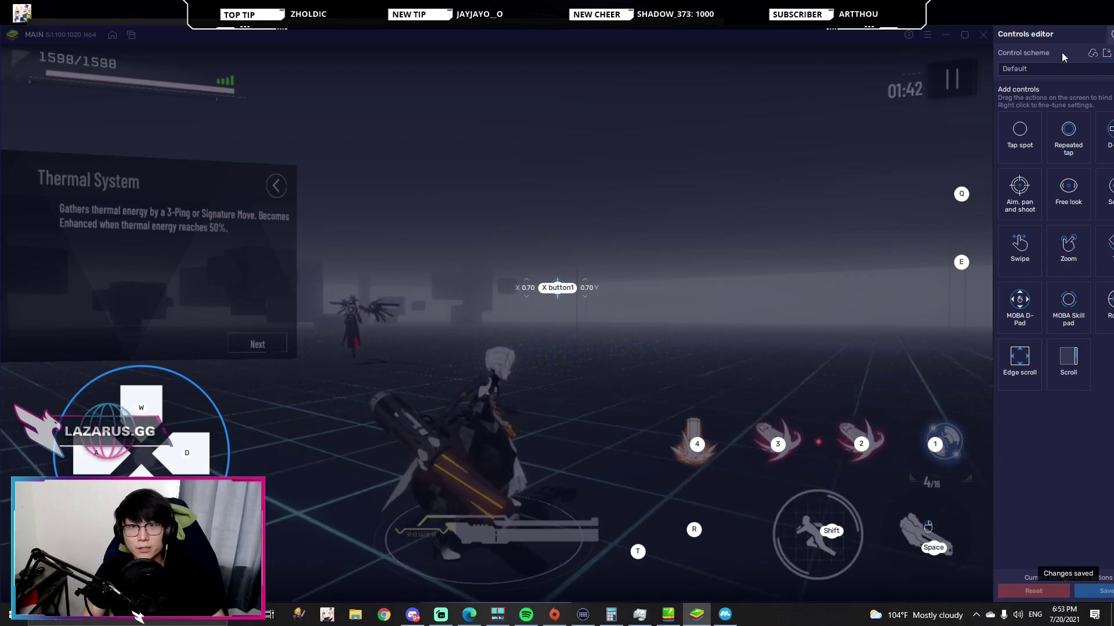
Step: Display the Config 1 control scheme to examine its key layout, and leave the controls editor
click(1042, 68)
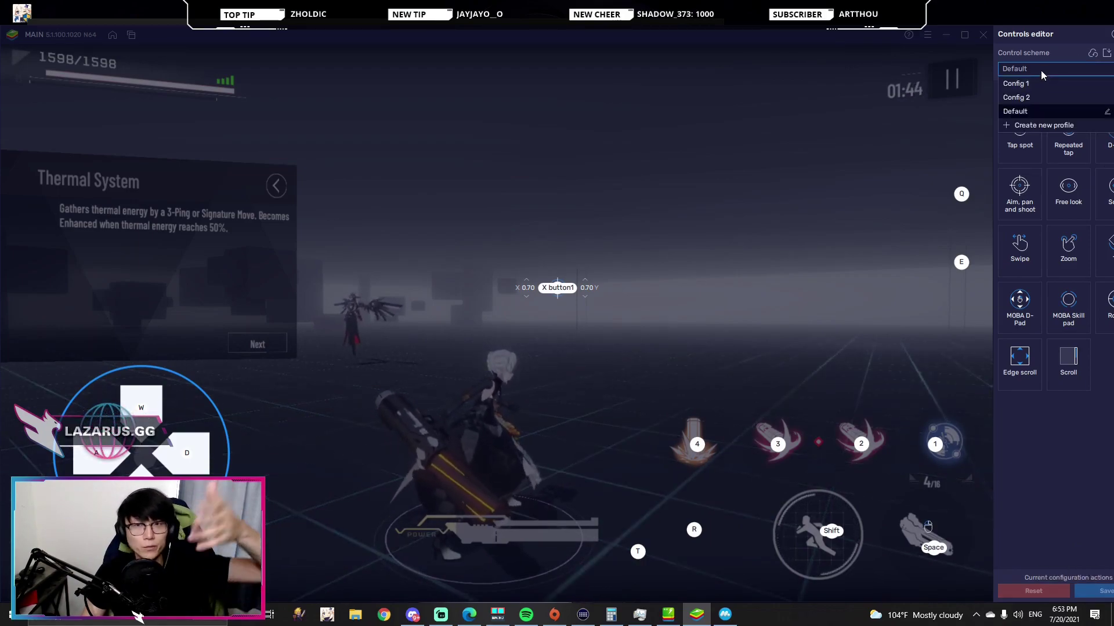
click(1037, 67)
click(1036, 67)
click(1021, 83)
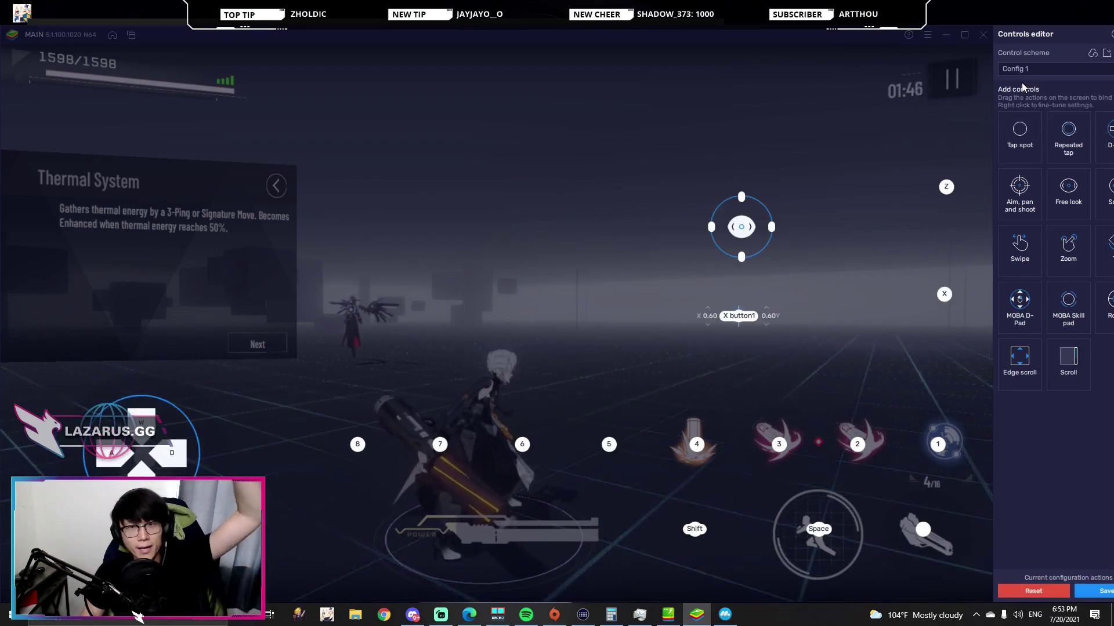
drag(733, 308, 570, 307)
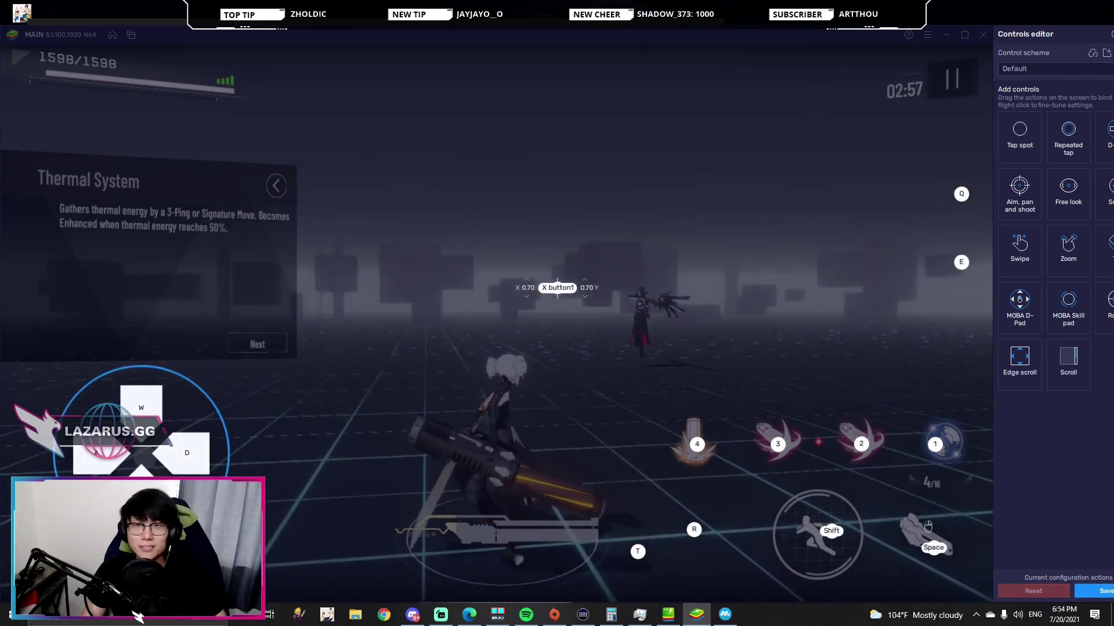
key(Escape)
click(630, 339)
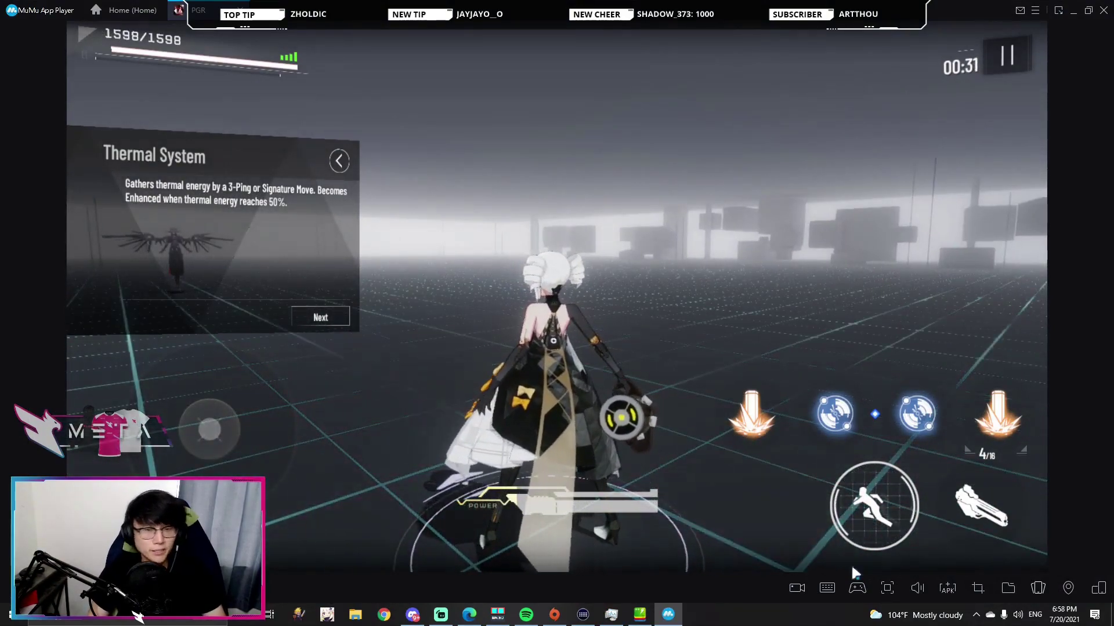
Step: In MuMu App Player's keyboard settings, delete the existing aim control and add a new one on Side key1 near the middle of the game view
click(828, 588)
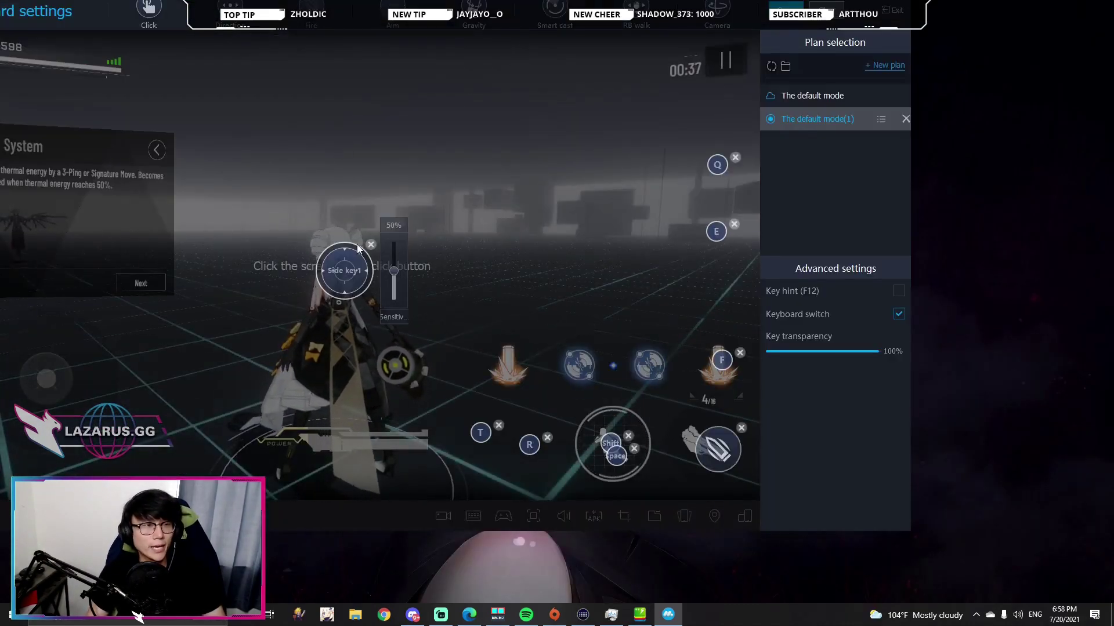
click(370, 245)
drag(392, 9, 369, 243)
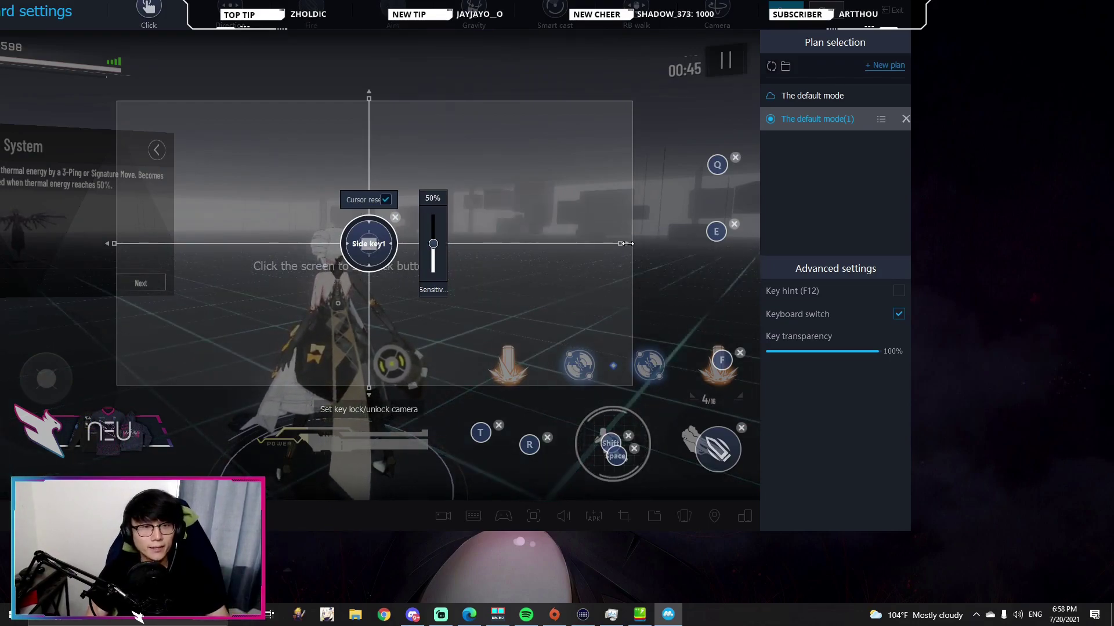
Step: Stretch the Side key1 aim control's range horizontally and vertically to the edges of the game area and reposition the control slightly lower
drag(628, 242, 795, 249)
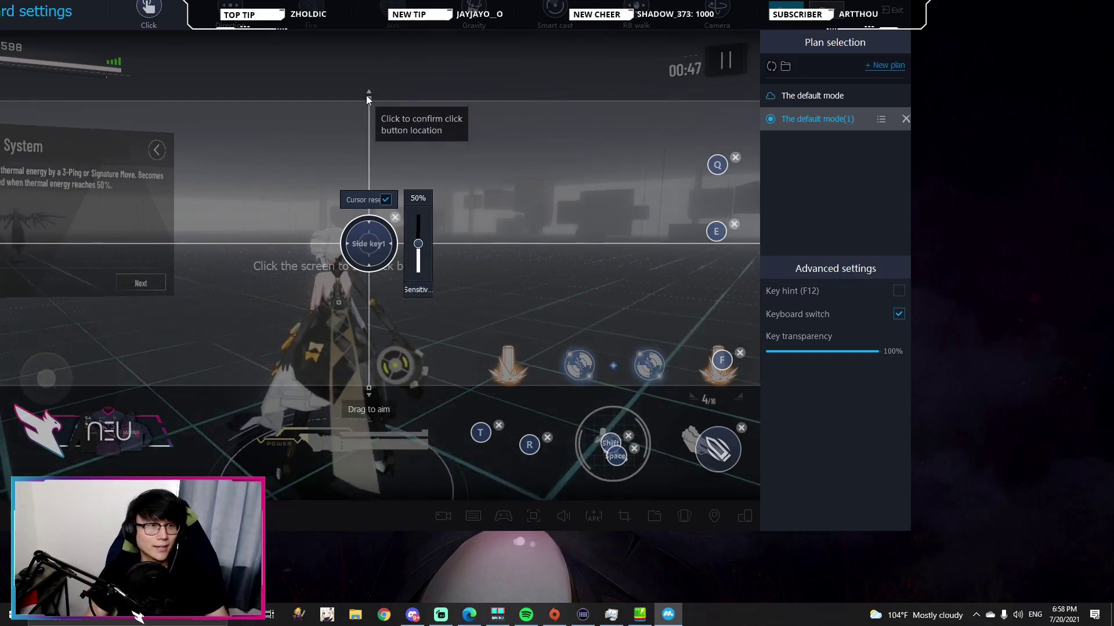
drag(375, 86, 376, 32)
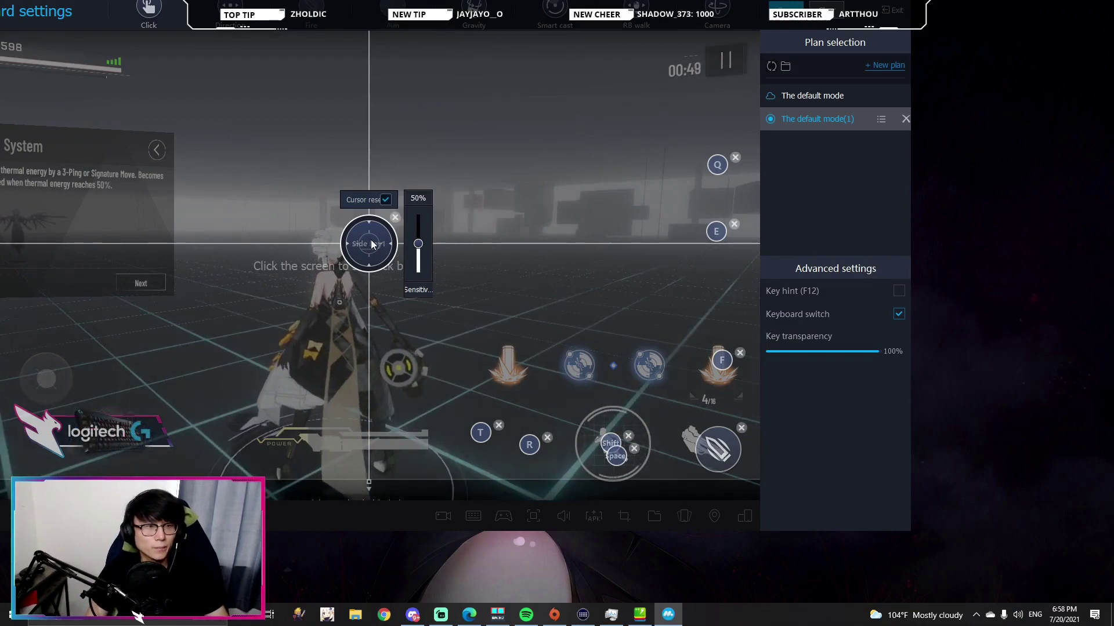
click(373, 266)
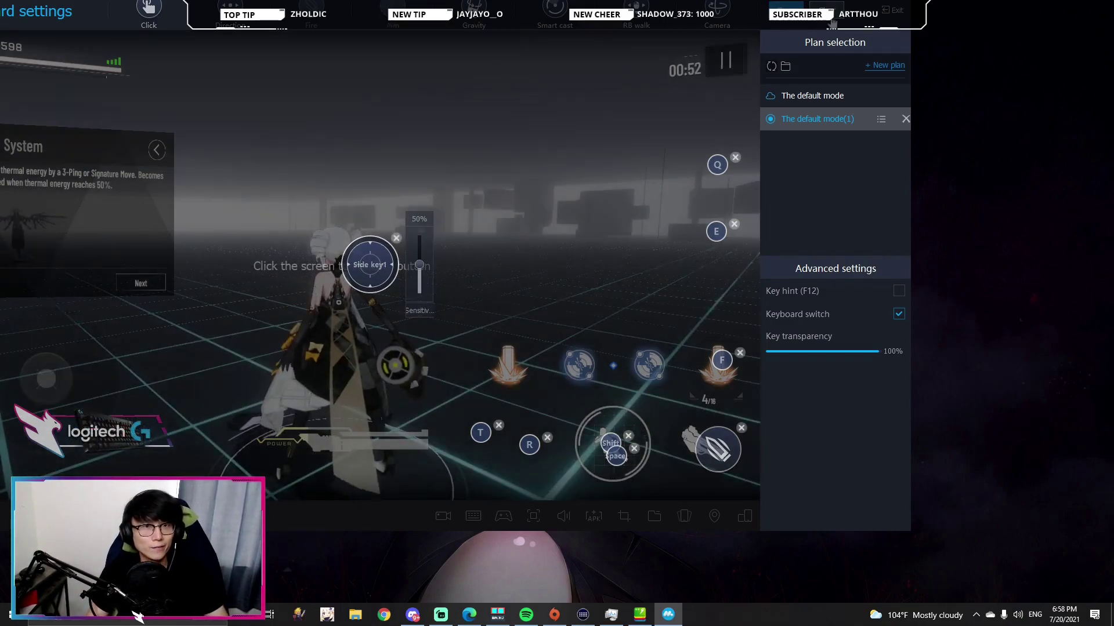
Step: Remove the fire control, place a new one on the weapon attack button, and save and exit the keyboard settings
drag(852, 15, 991, 46)
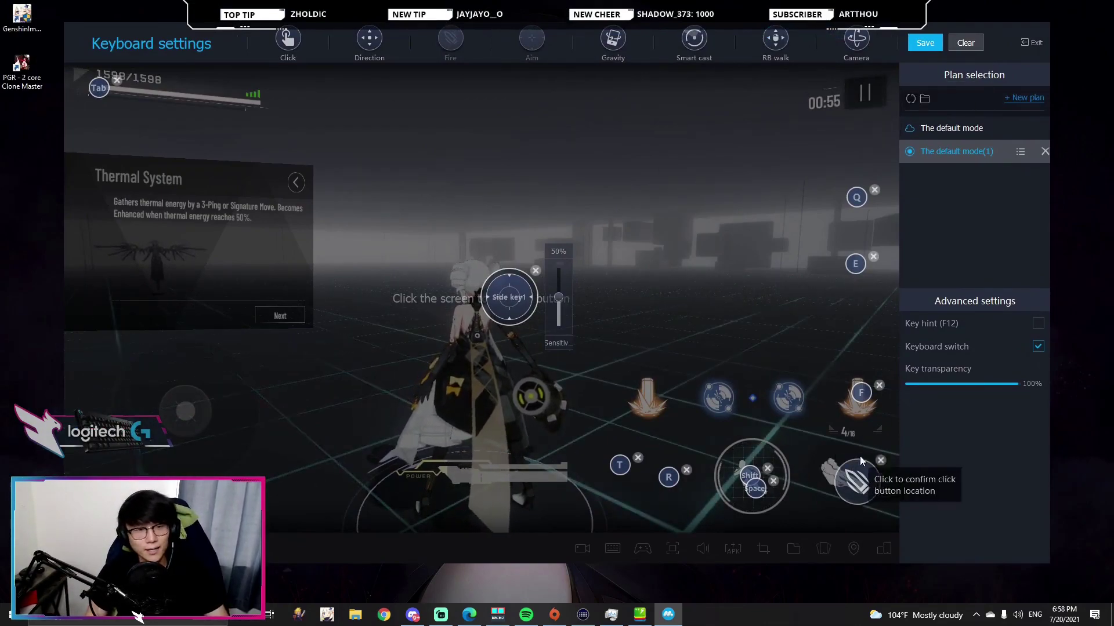
click(881, 461)
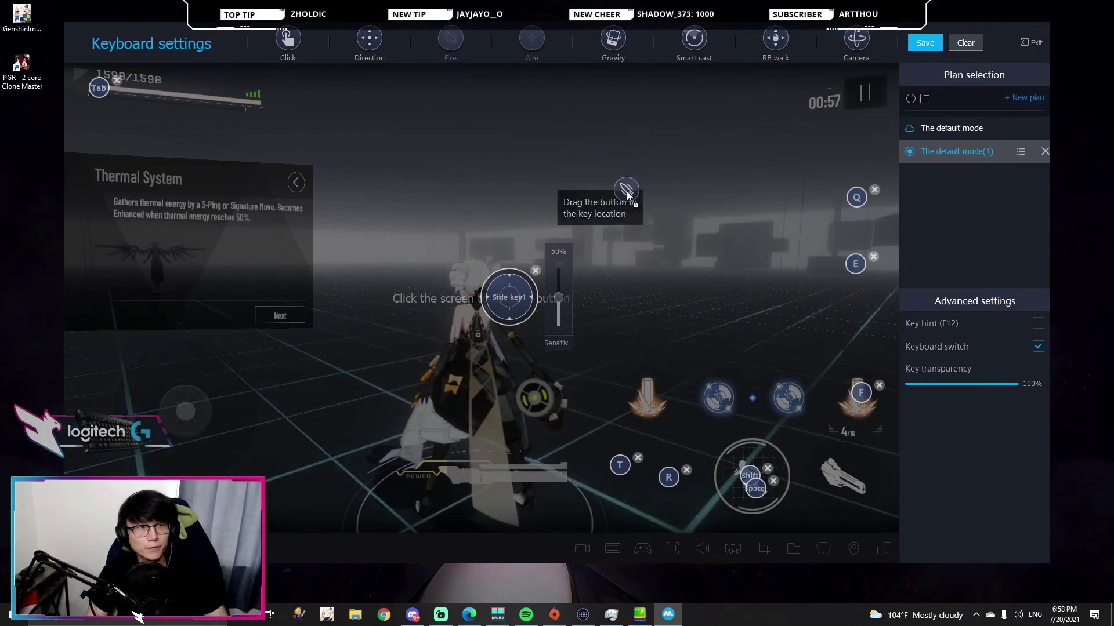
click(850, 480)
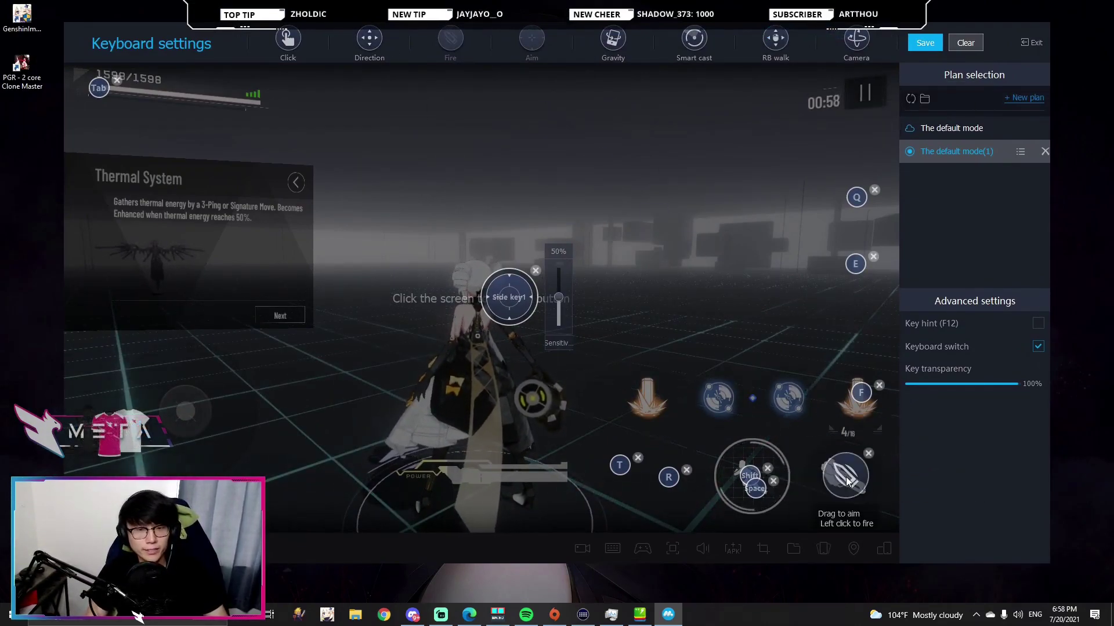
click(926, 43)
click(1032, 42)
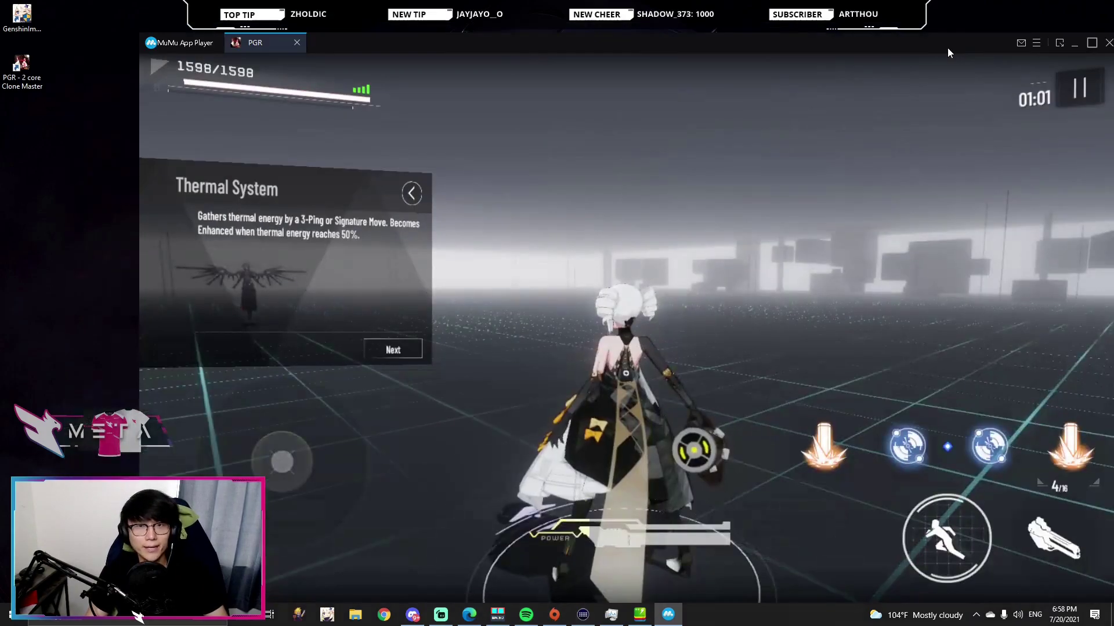
Step: Show the game in full screen and move the character forward to test the new key mapping
click(1091, 42)
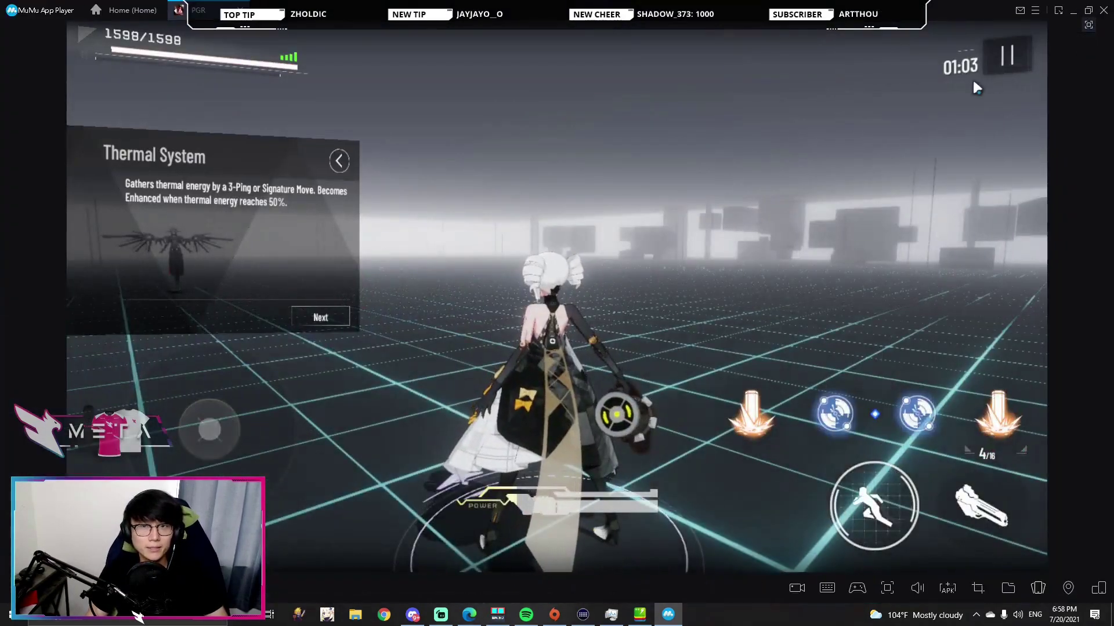
click(1084, 24)
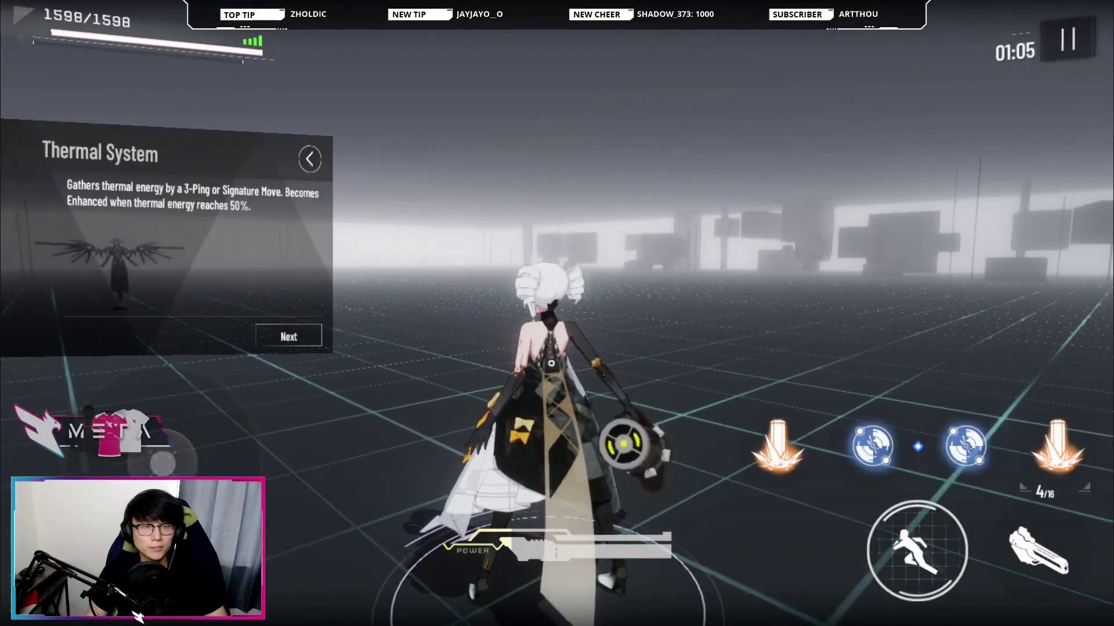
key(w)
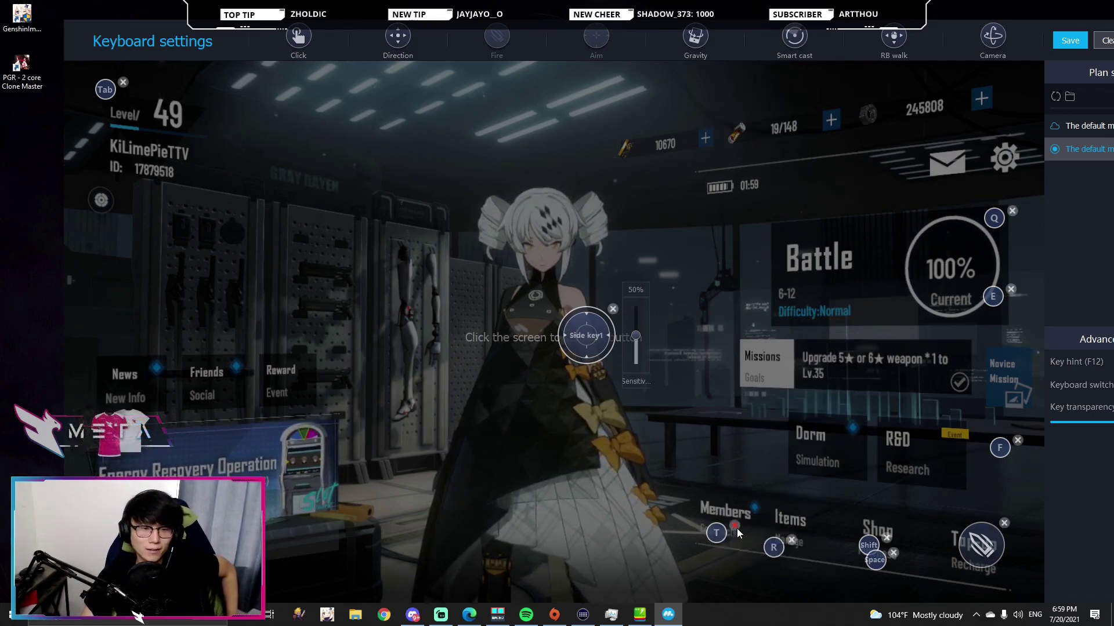
Step: Switch to LDPlayer, open its keymap settings and add a mouse view control bound to X-Mouse Button1 near the middle of the screen
click(1011, 79)
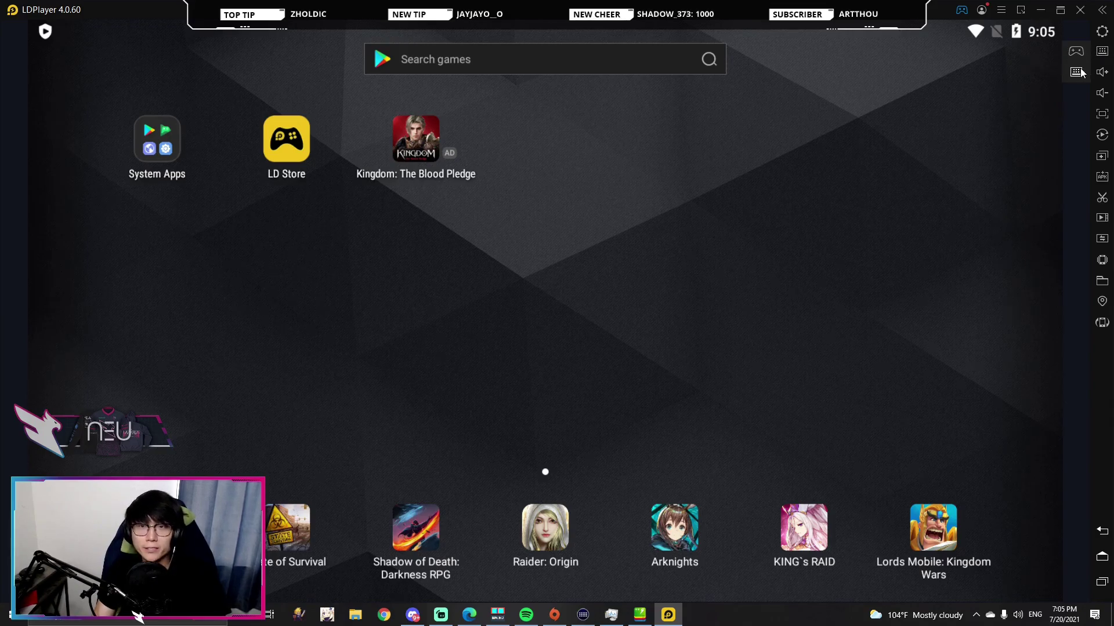
click(1075, 73)
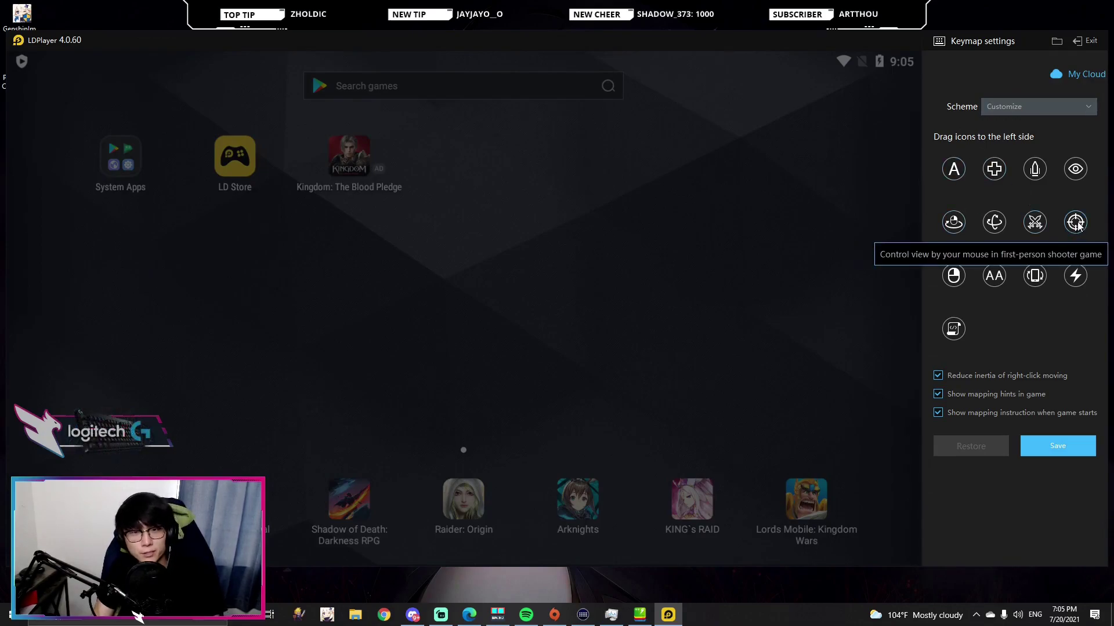
drag(1075, 224, 488, 265)
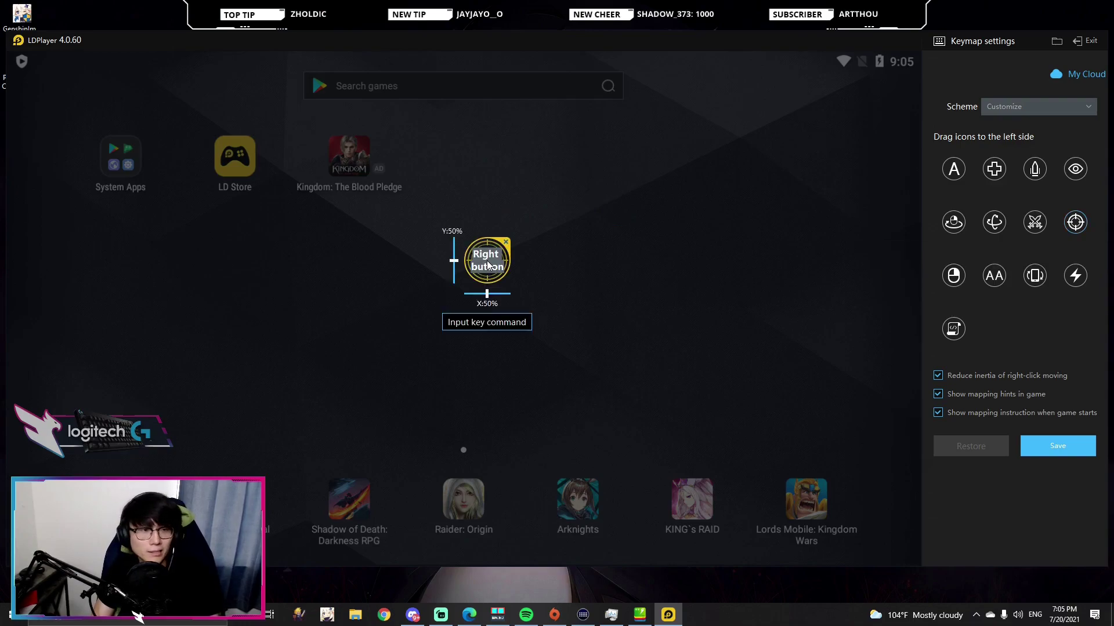
key(XF86Back)
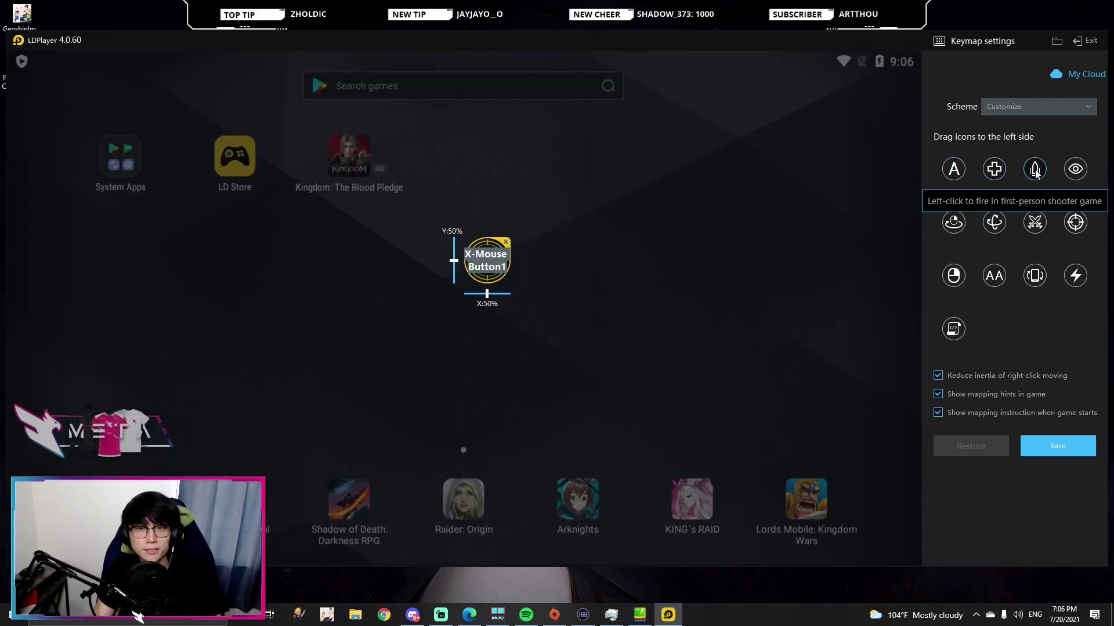
Step: Add the left-click fire control near the lower right corner of the game area, save the keymap and maximize the emulator window
drag(1035, 174, 868, 524)
click(1053, 442)
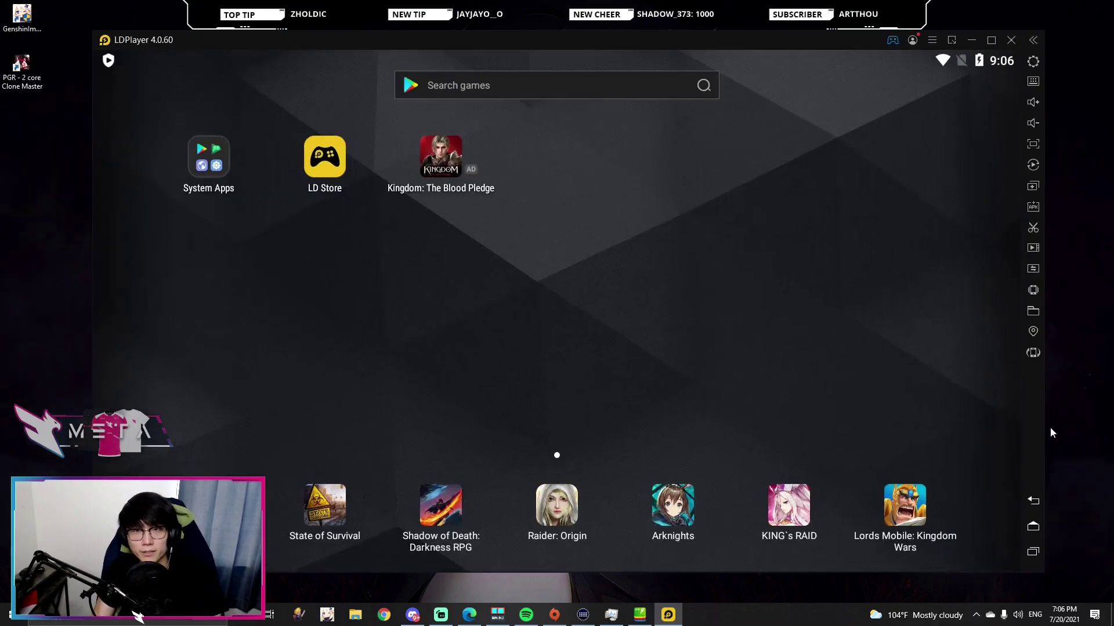
click(991, 40)
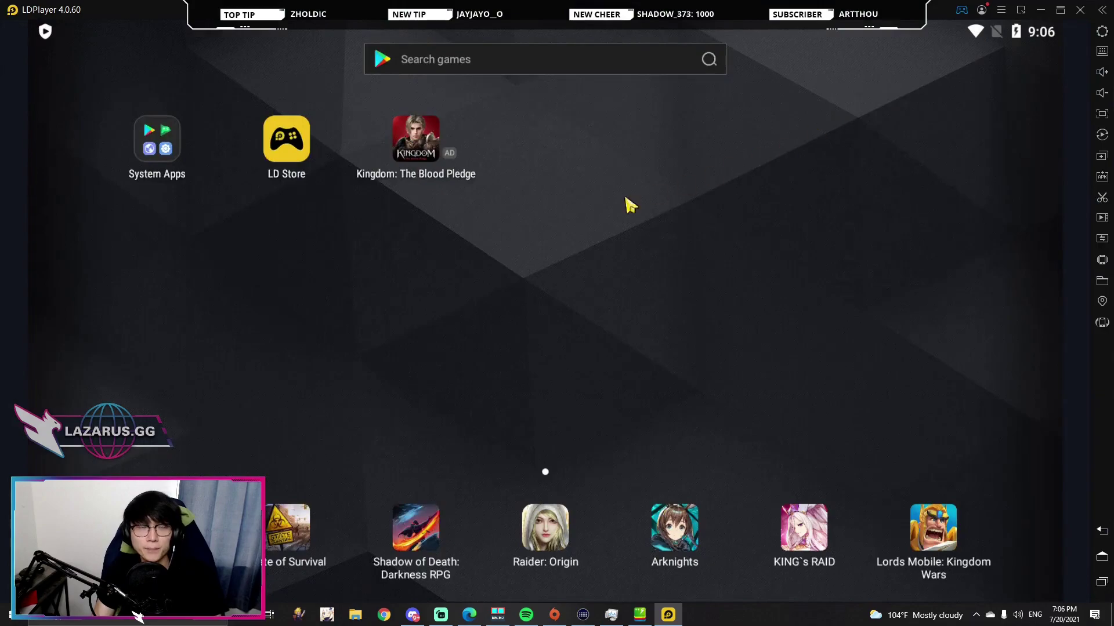